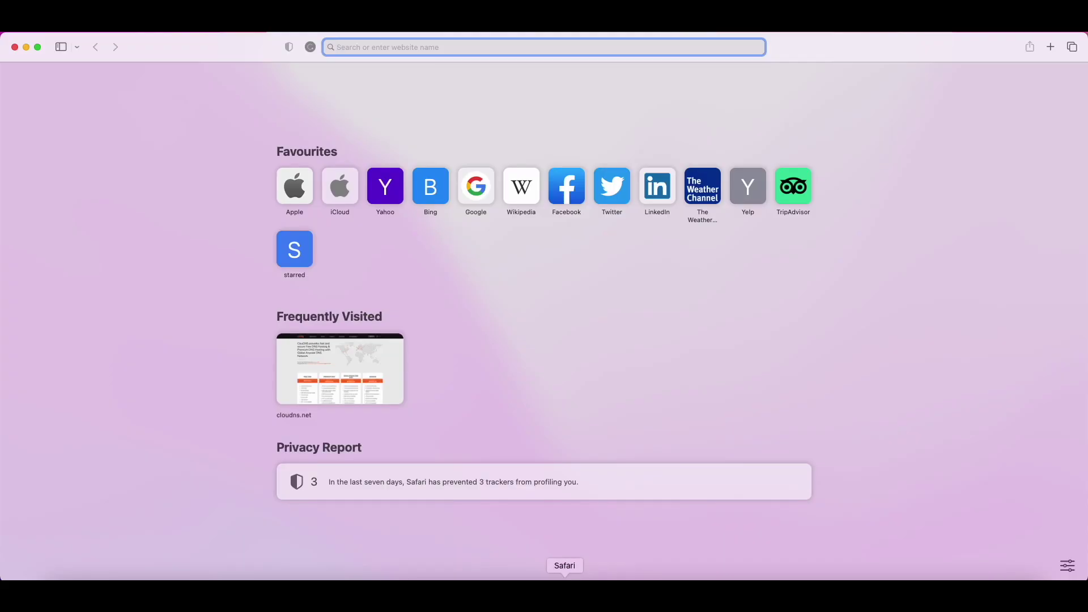
- Load cloudns.net in Safari and sign in using the saved account login
text(clo)
key(Return)
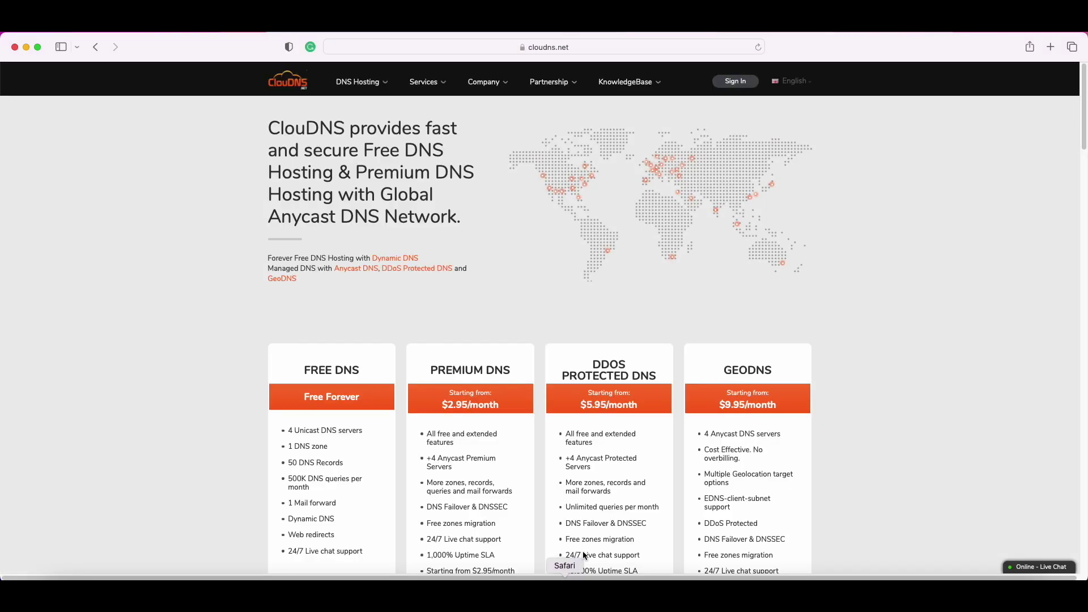
click(736, 81)
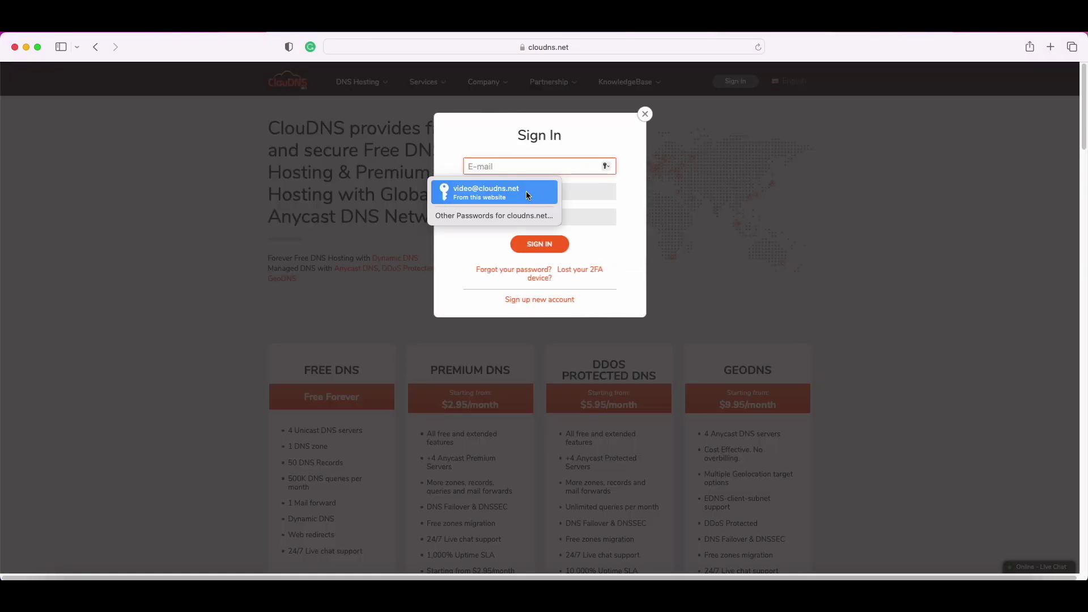
click(526, 192)
click(532, 239)
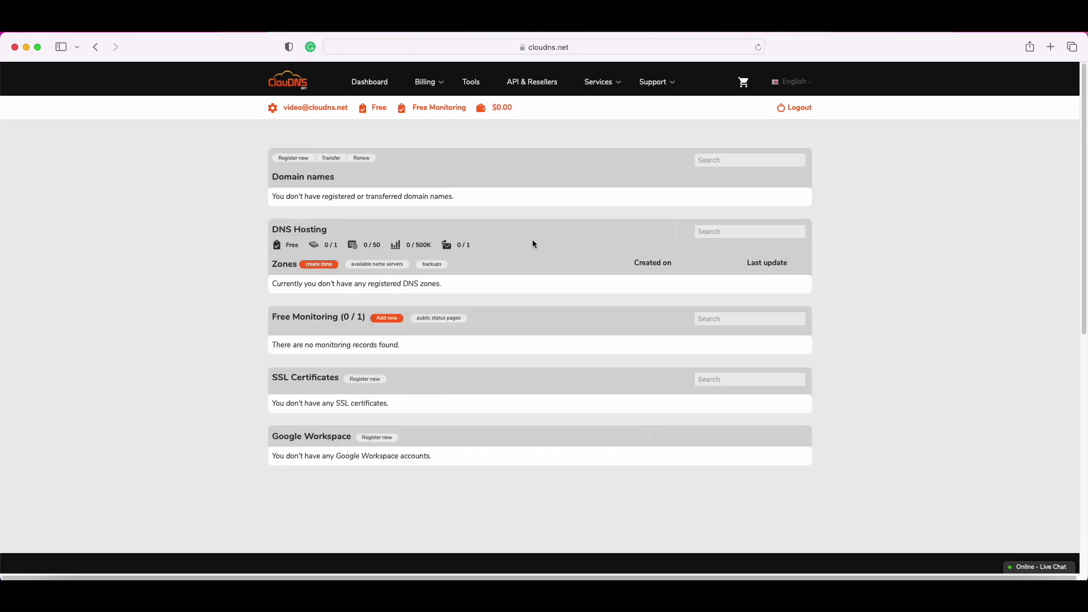
- Add a new Free Monitoring check with Name 'Test' and IP/Host 164.138.218.107
click(387, 318)
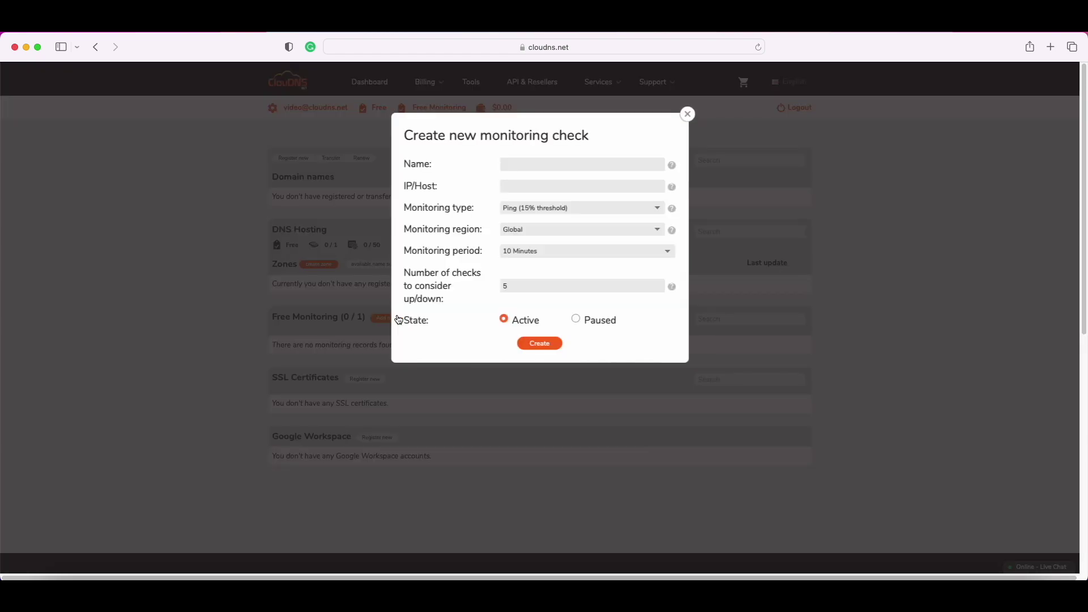
click(517, 163)
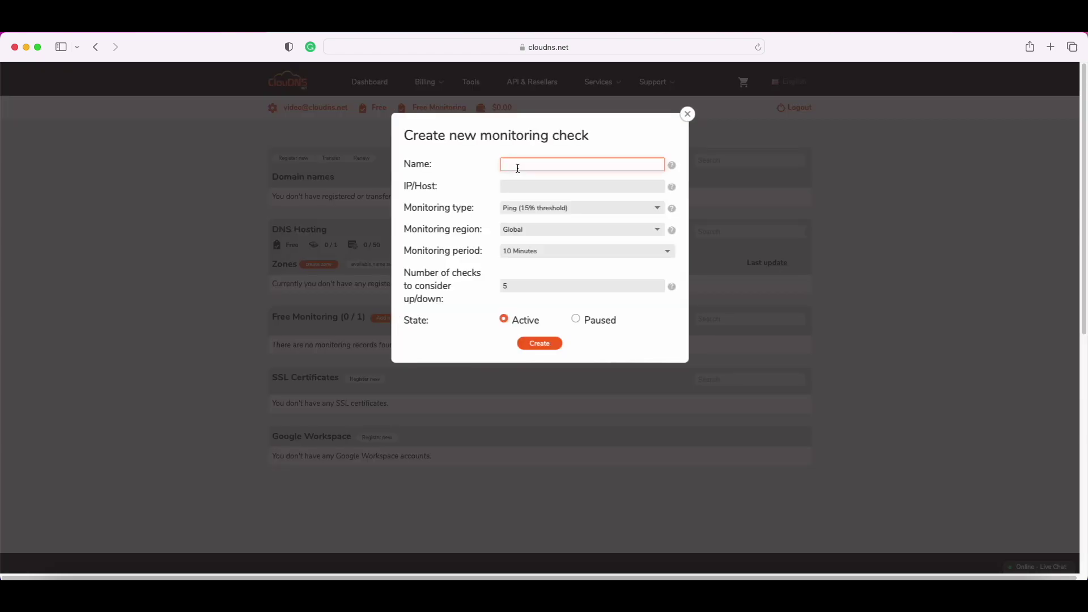
text(Test)
click(522, 188)
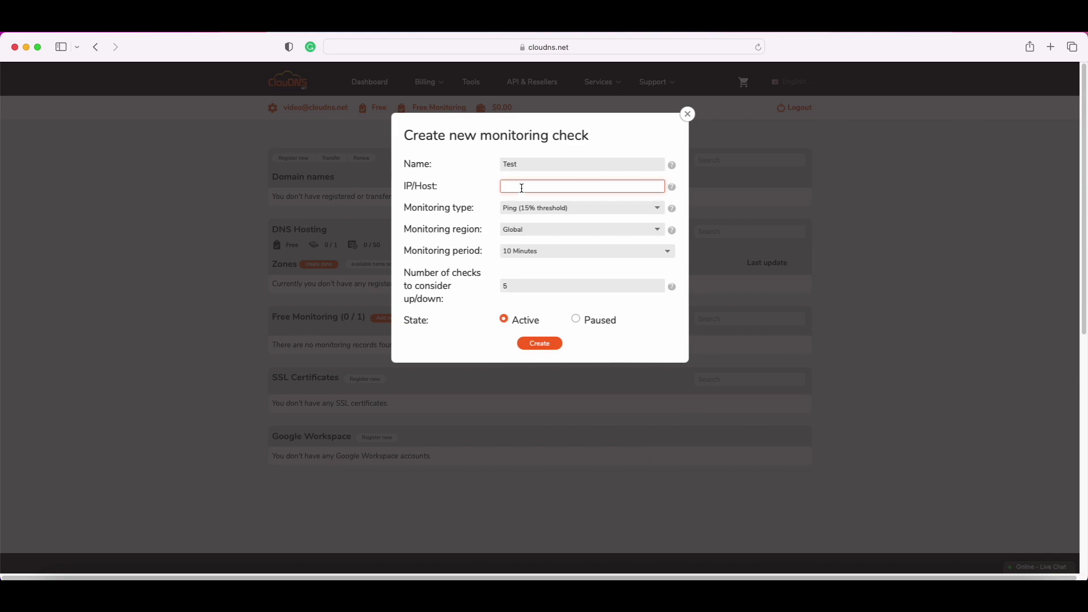
text(164.138.218.107)
click(657, 210)
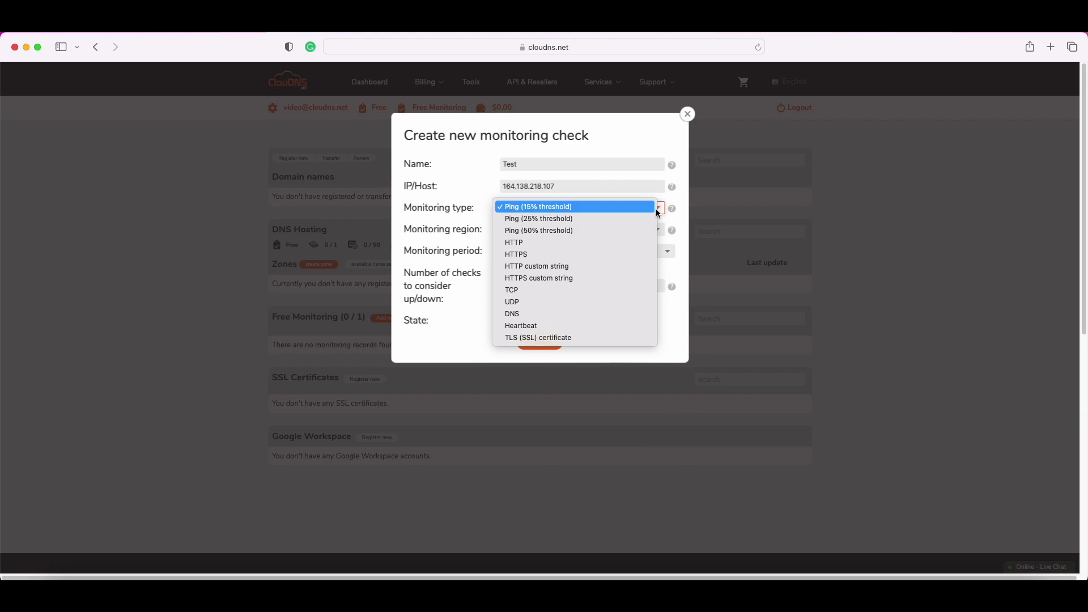
- Set the monitoring type to HTTPS, keeping Global as the monitoring region
click(645, 255)
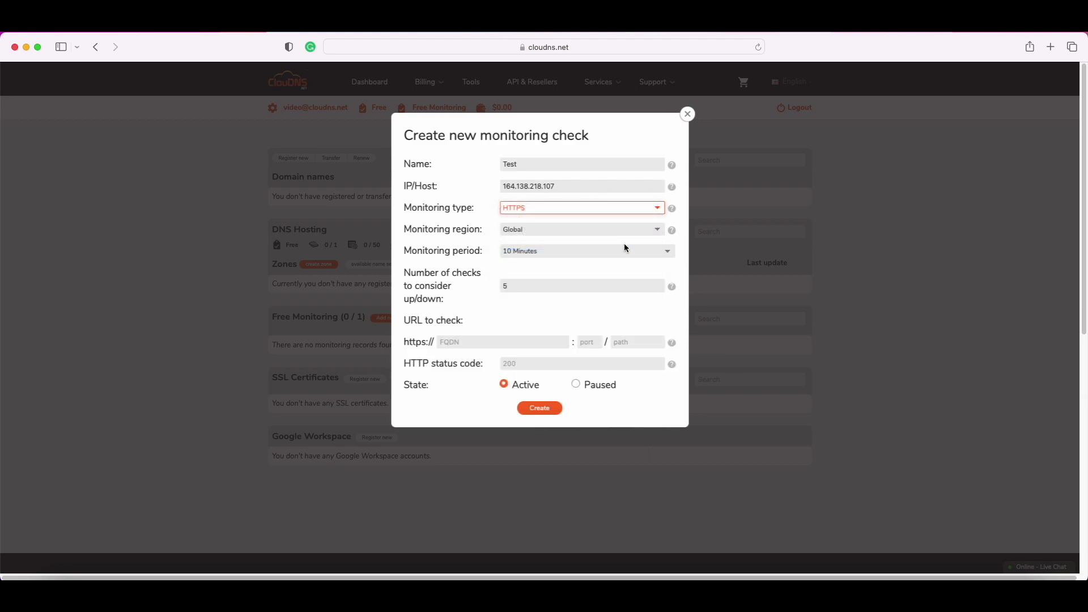
click(661, 233)
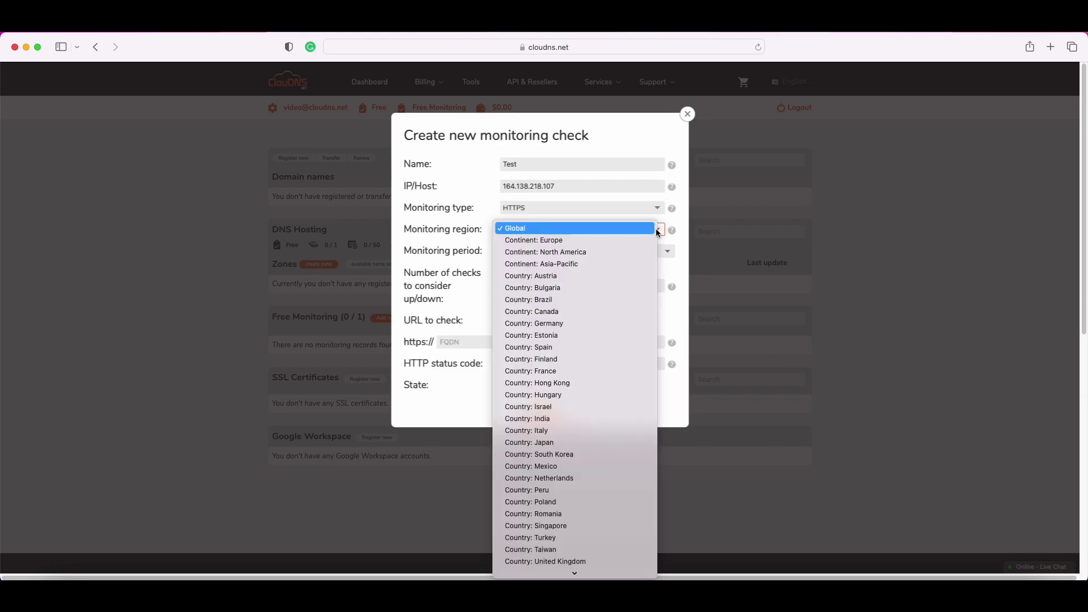
click(644, 234)
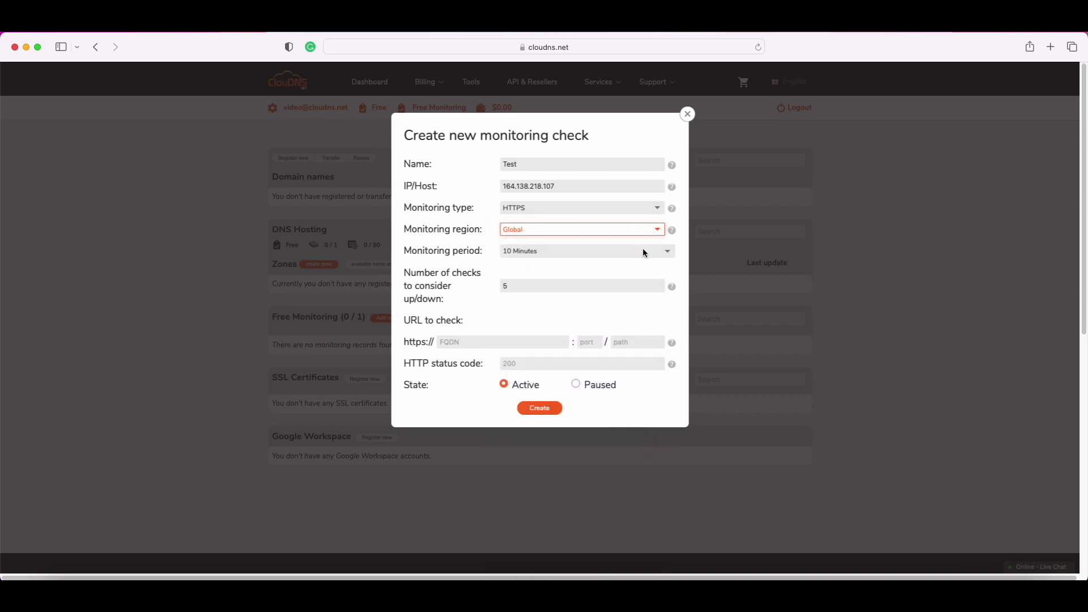
click(646, 253)
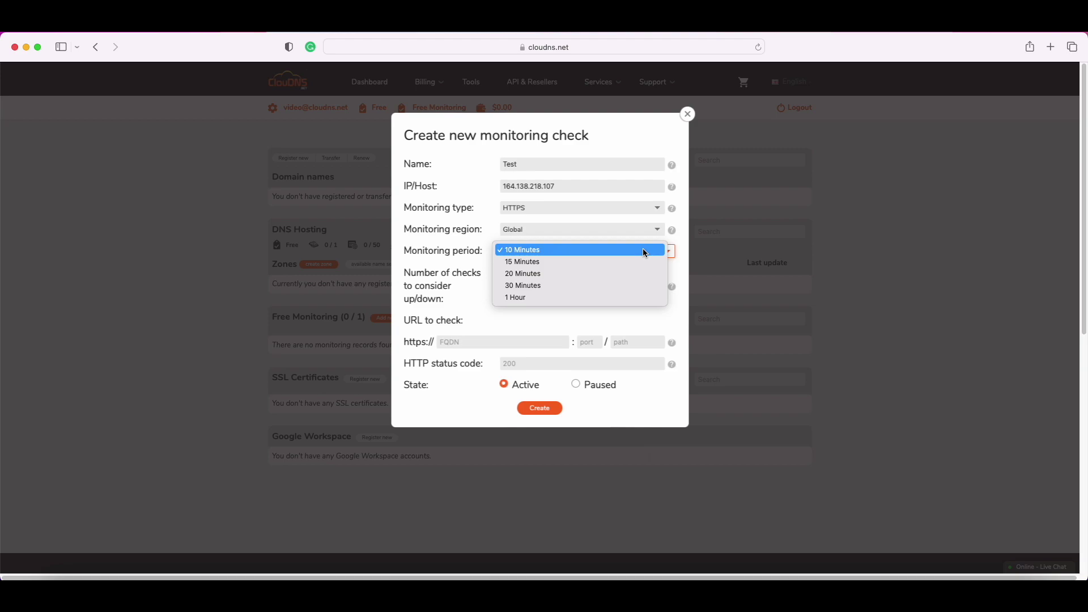
- Keep the 10 Minutes period and change the number of checks from 5 to 3
click(645, 252)
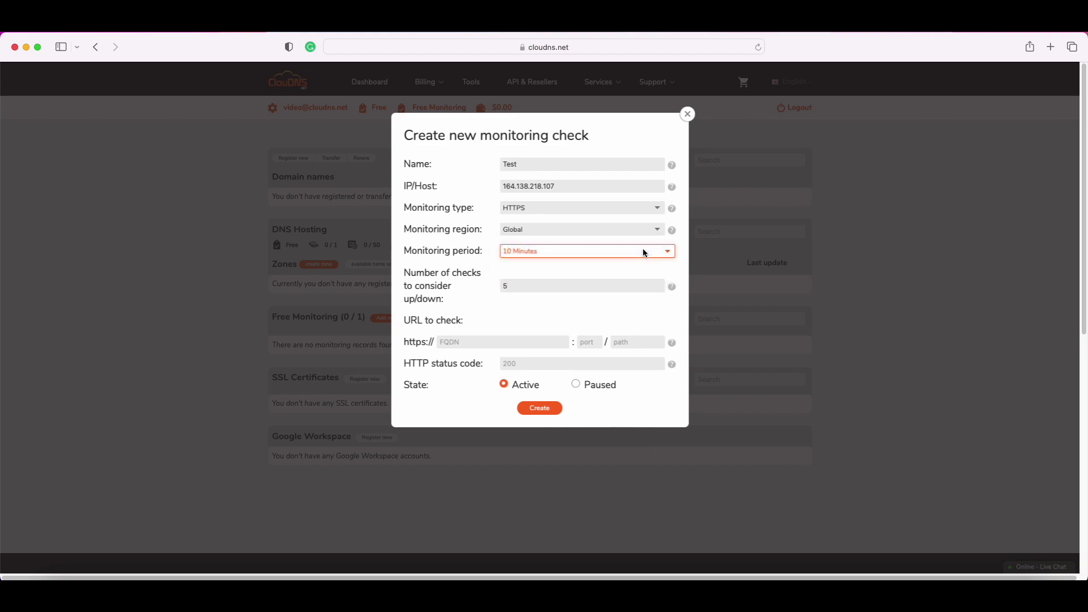
click(523, 287)
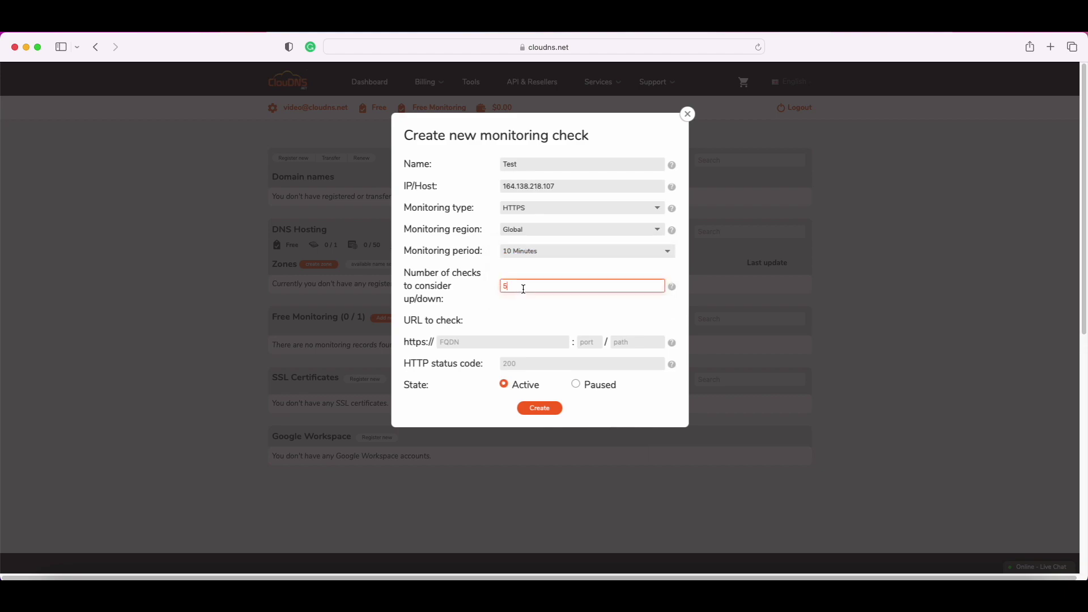
key(BackSpace)
text(3)
click(475, 340)
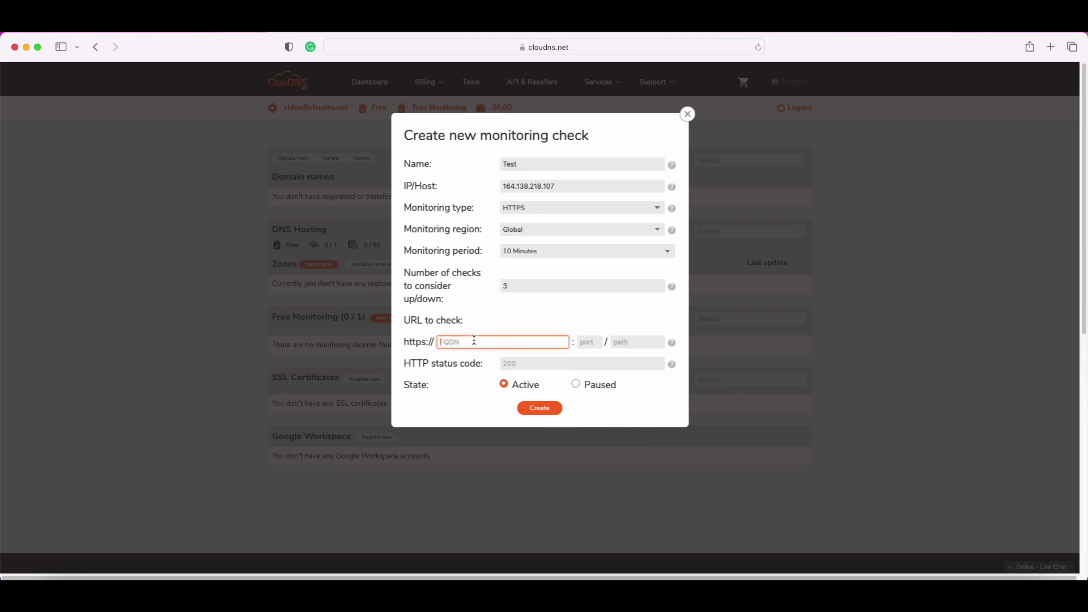
text(www.cloudns.net)
click(591, 342)
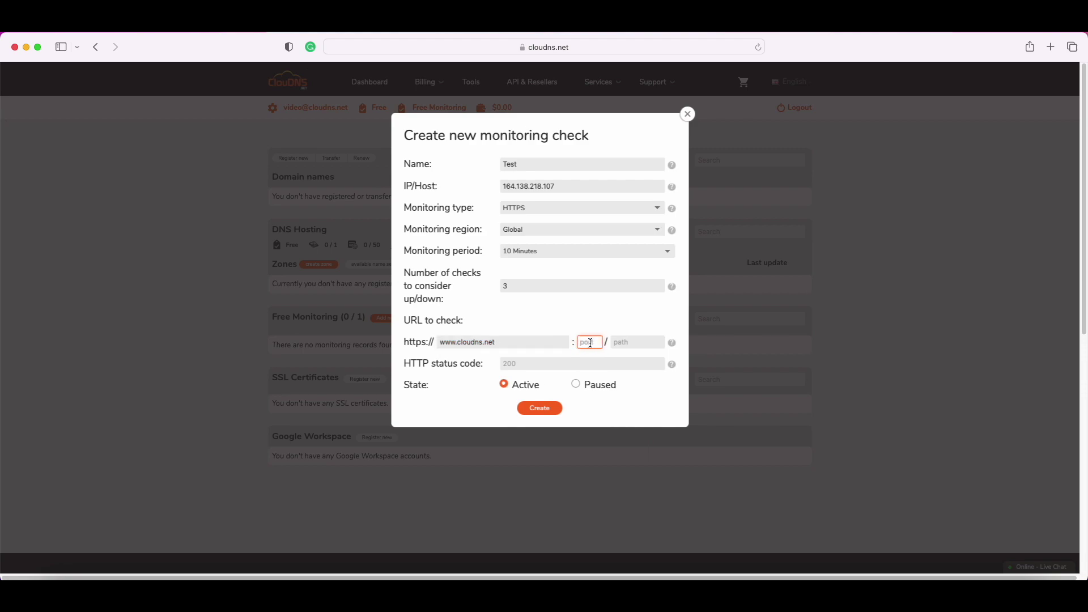
text(443)
click(634, 342)
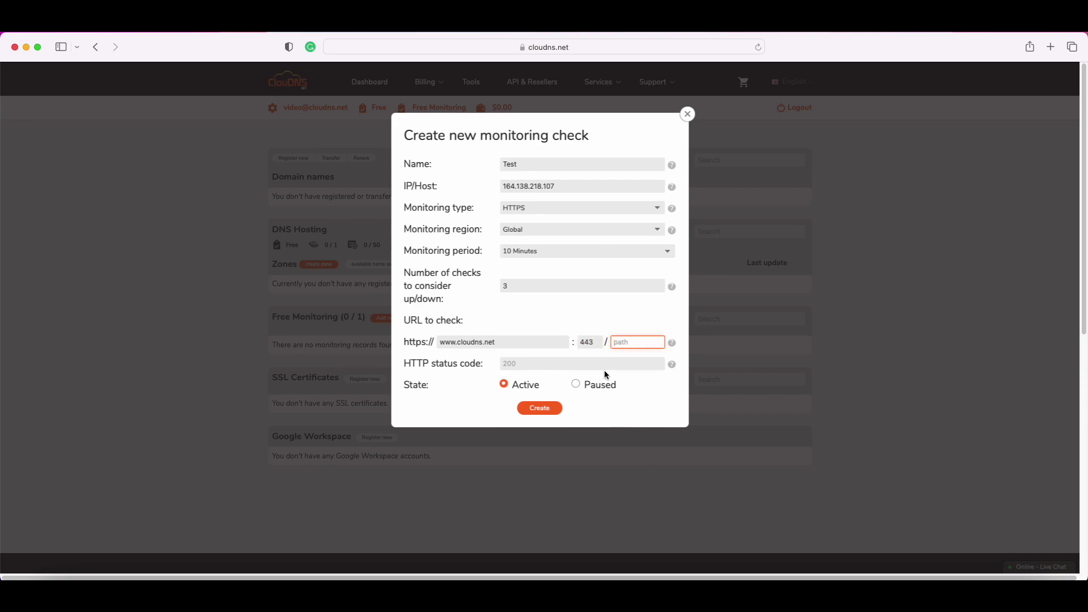
- Enter 200 as the expected HTTP status code and create the Test check
click(558, 362)
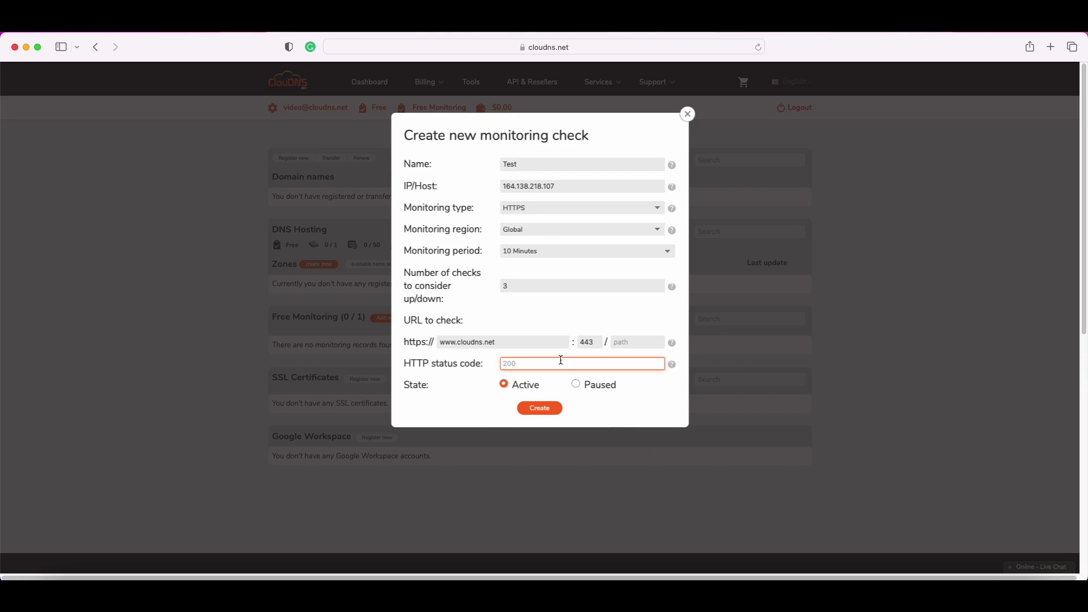
text(200)
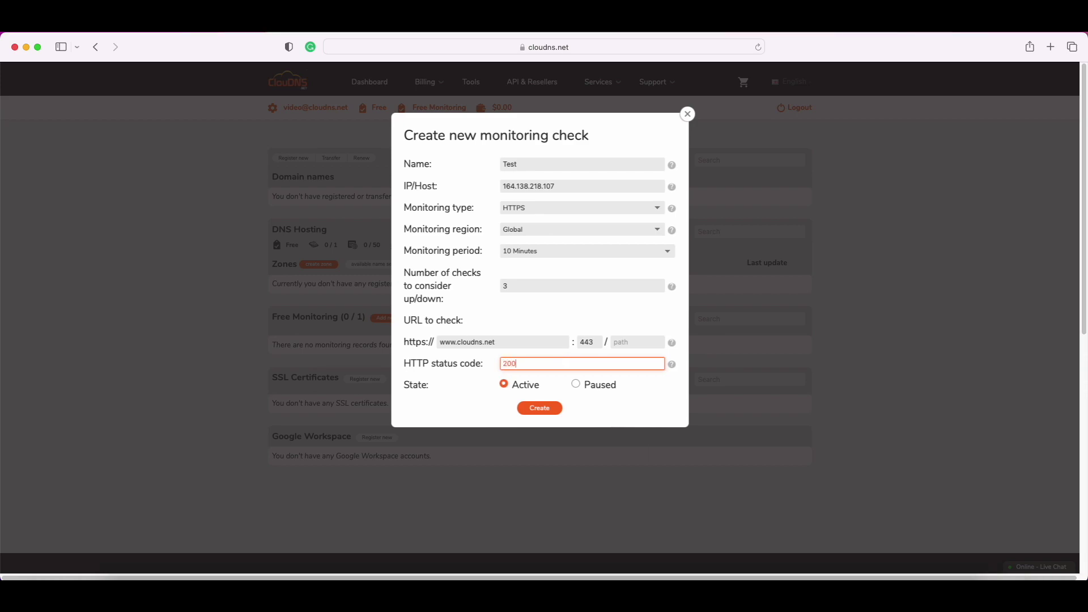
click(549, 409)
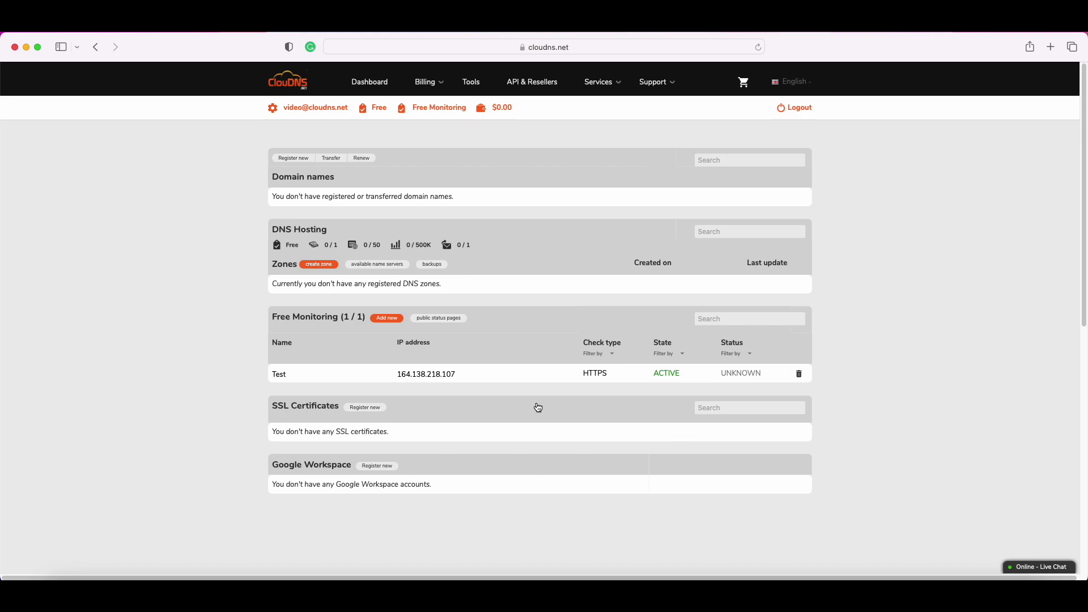
- Open the Test check's detail page and scroll through its uptime changes and monitoring history
click(279, 374)
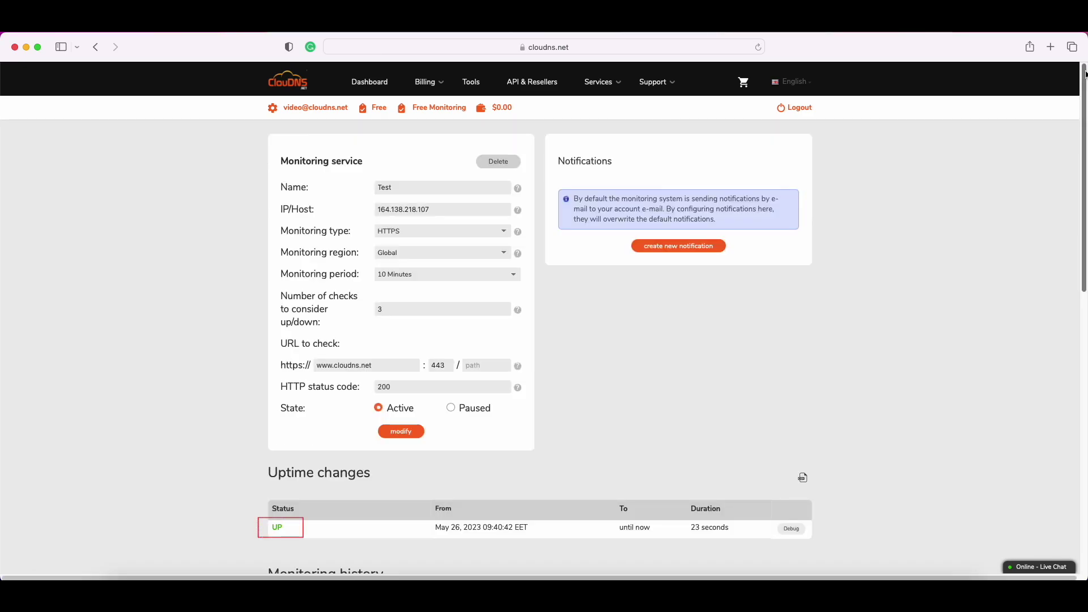
drag(1085, 73, 1079, 134)
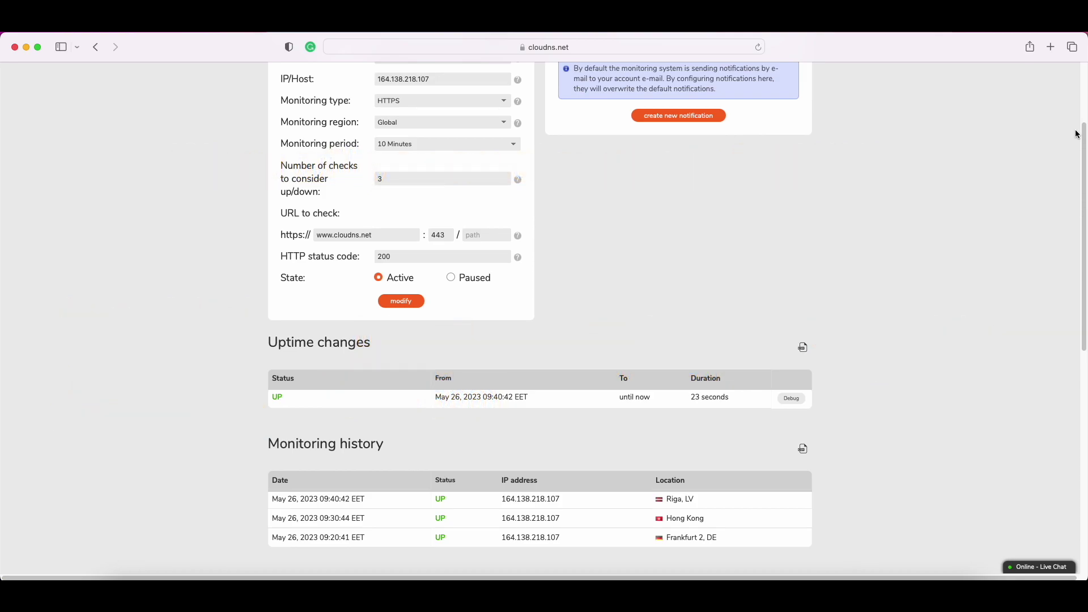
scroll(1077, 134, up, 5)
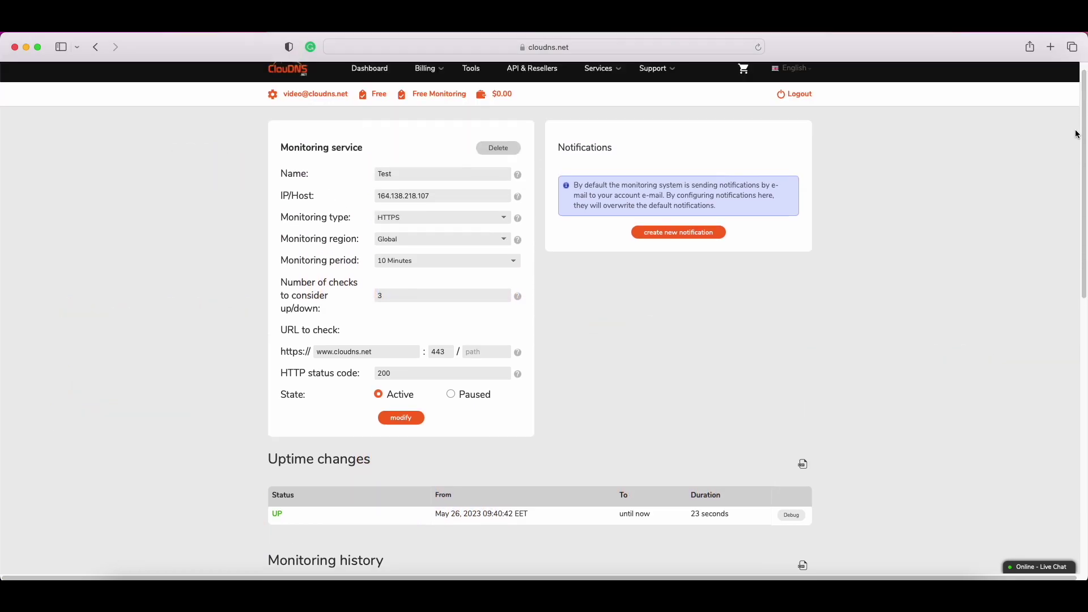